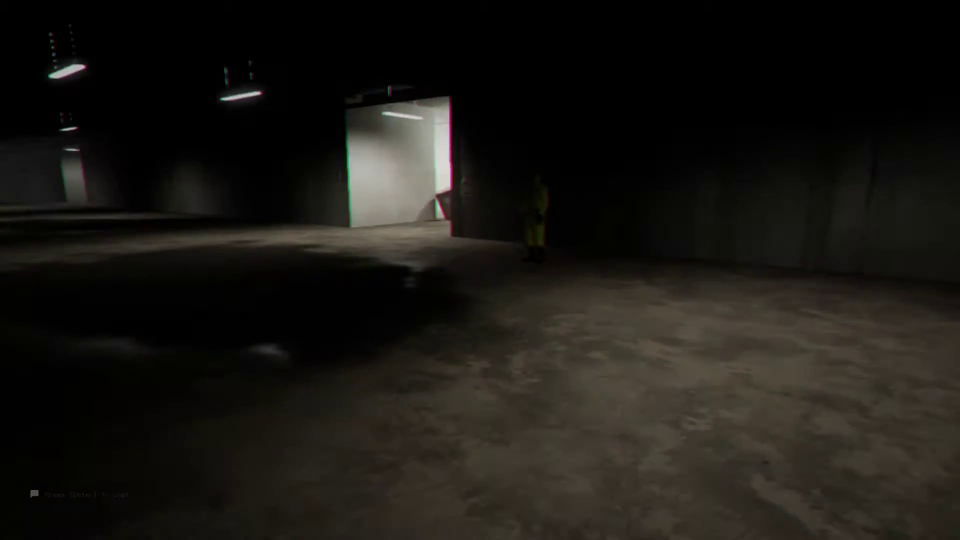
Look around the dark flooded garage beside the hazmat teammate, then pause the game
key(Escape)
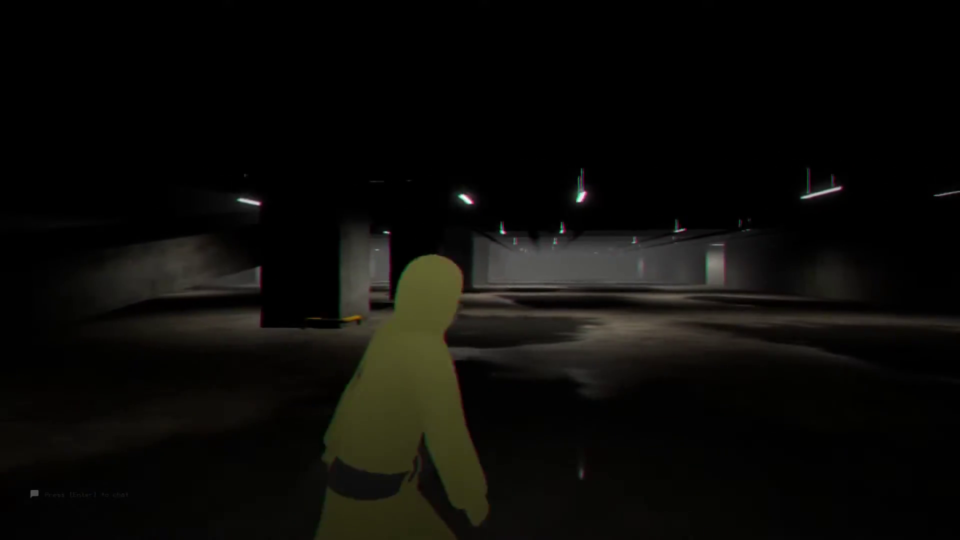
Walk from the lit doorway down the white corridor toward the box
key(w)
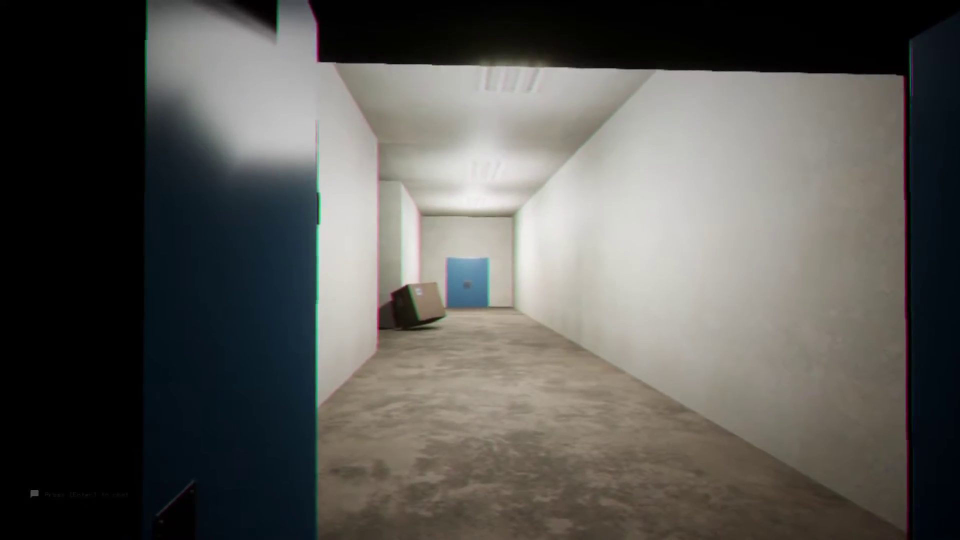
key(w)
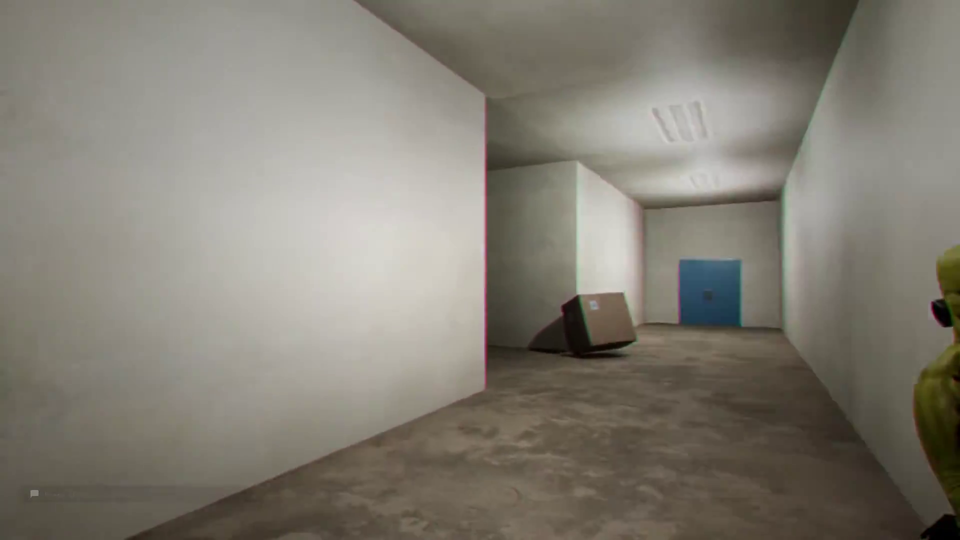
key(w)
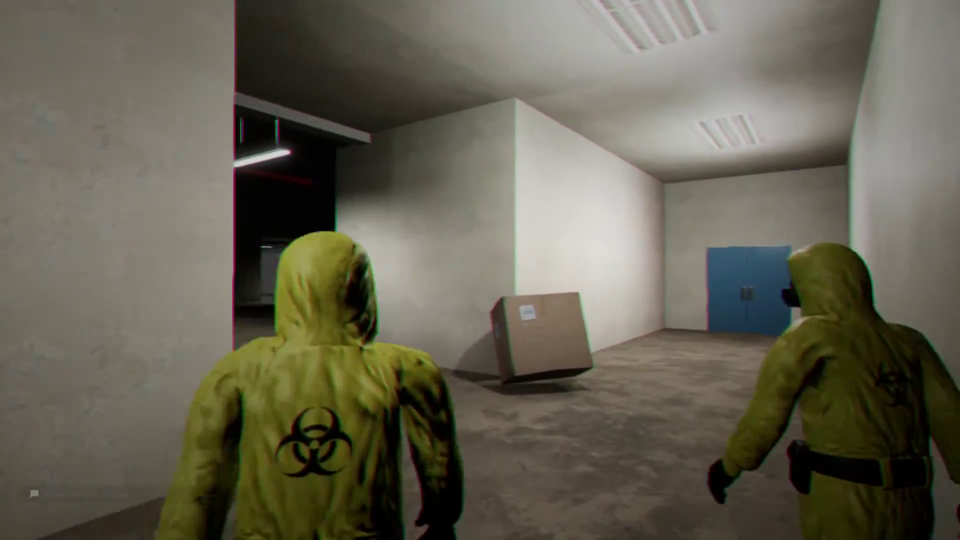
Continue past the cardboard box into the dark garage
key(w)
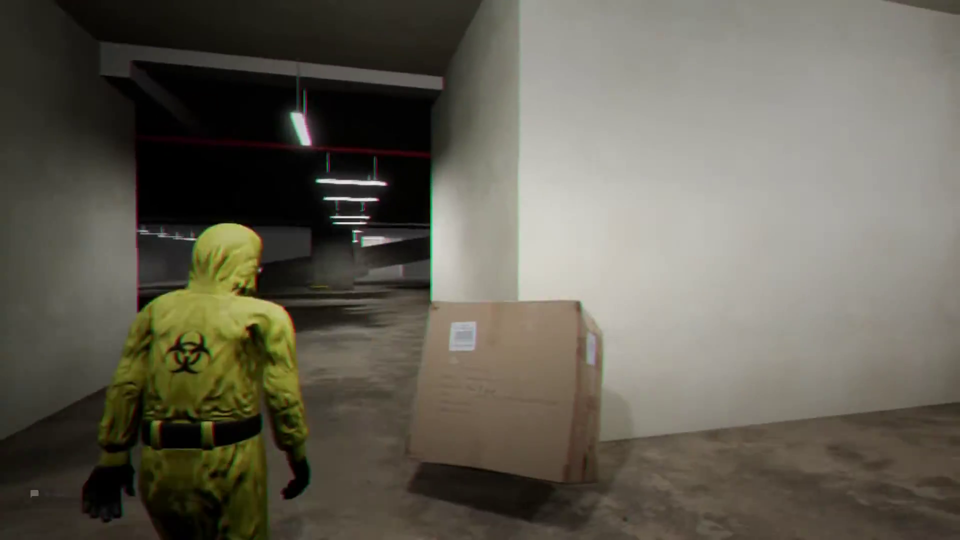
key(w)
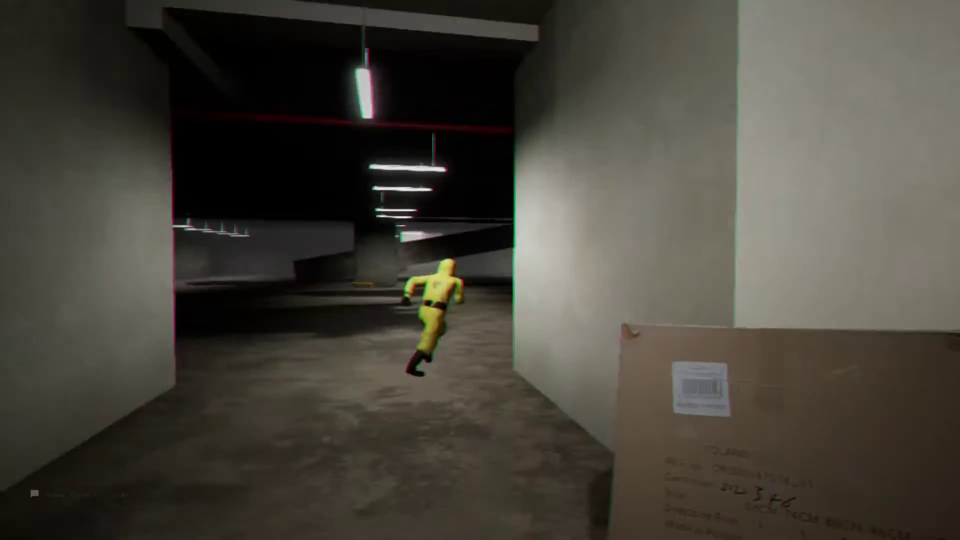
key(w)
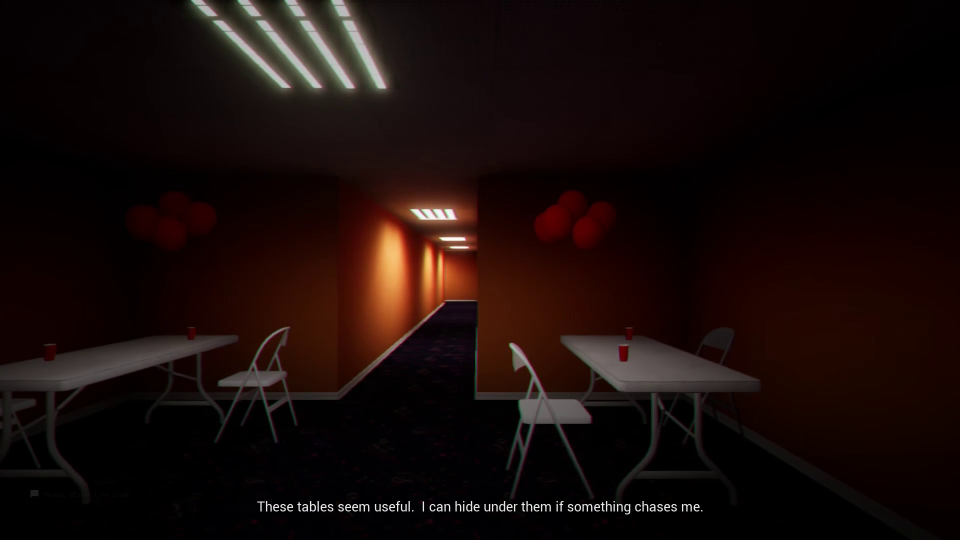
Pause to the Settings screen and choose Quit Game to reach the title menu
key(Escape)
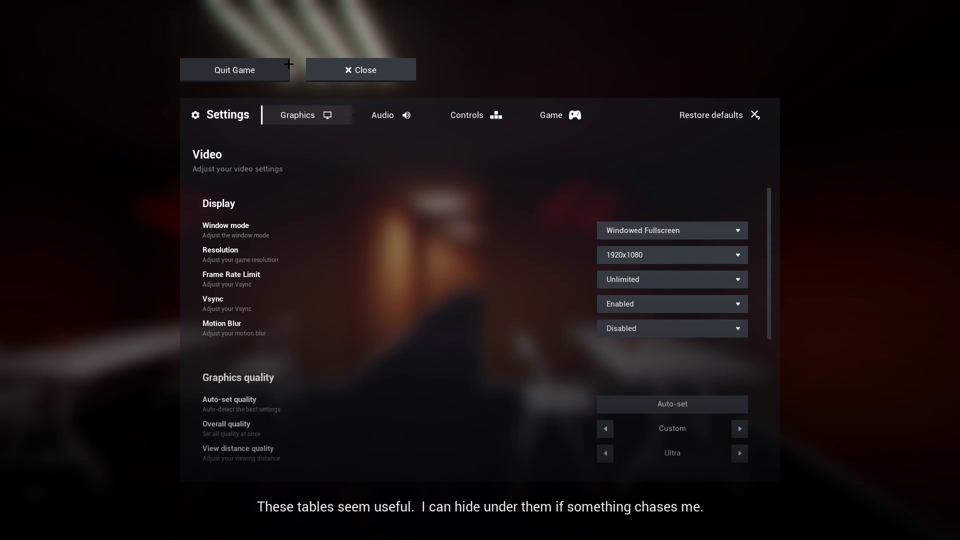
click(288, 66)
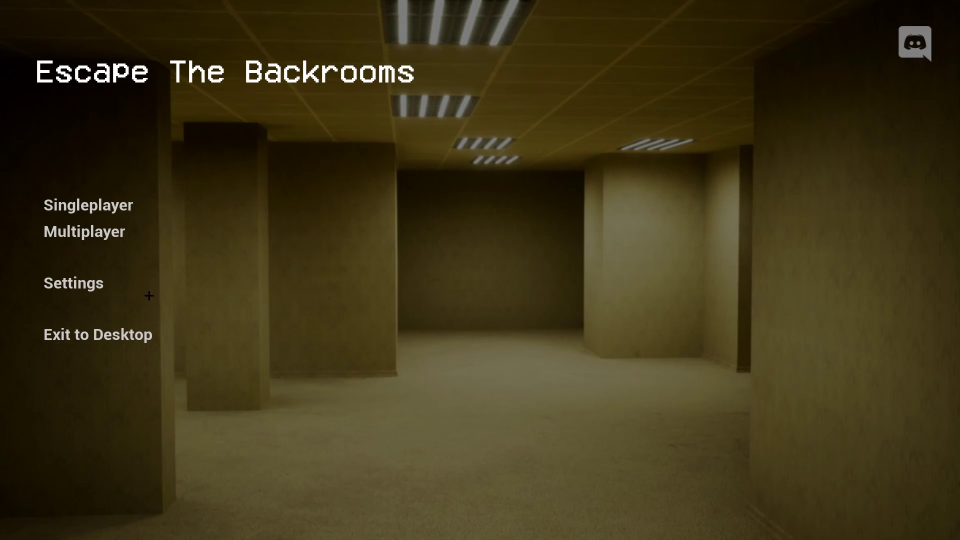